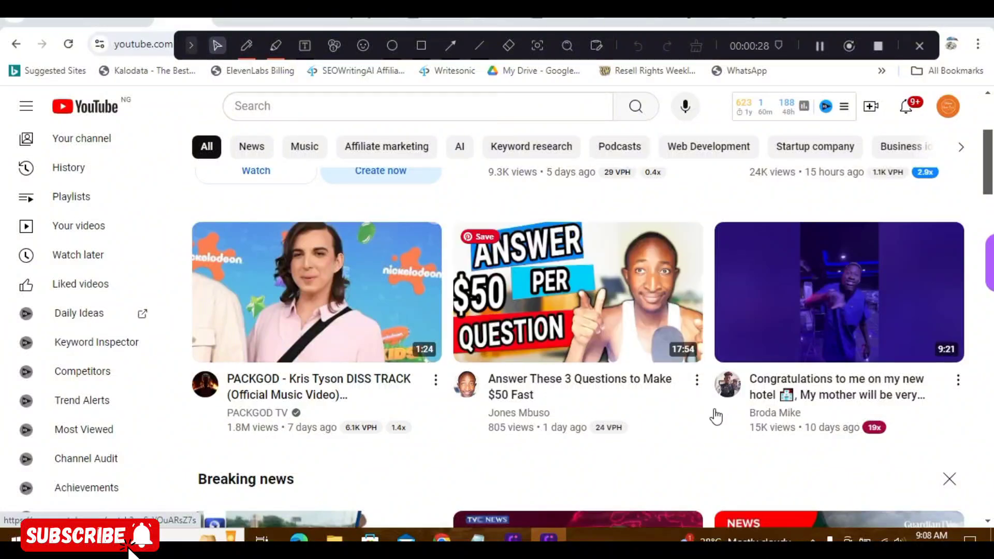
# Scroll down through the recommended videos on the YouTube home feed
pyautogui.scroll(-7, 714, 414)
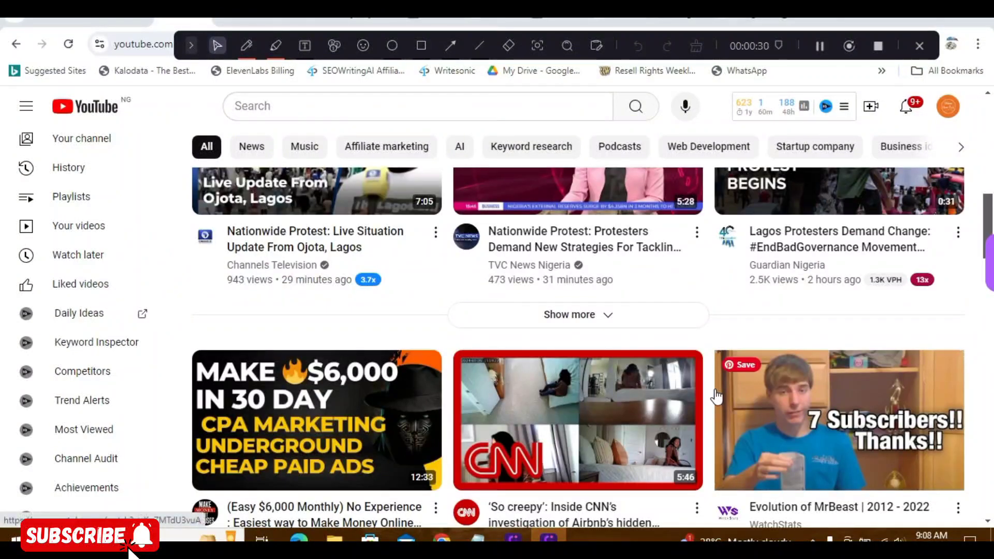
pyautogui.scroll(-3, 716, 397)
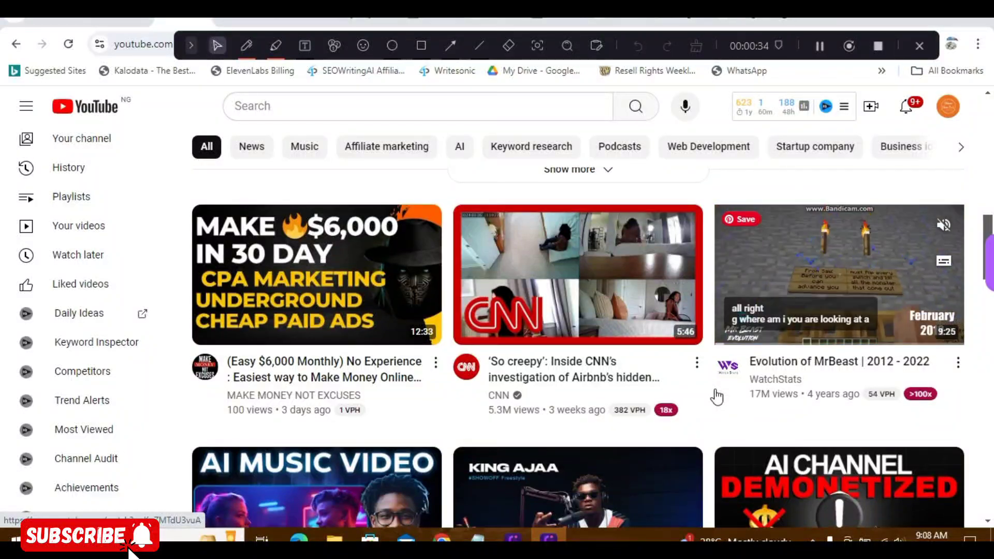
pyautogui.scroll(-4, 717, 397)
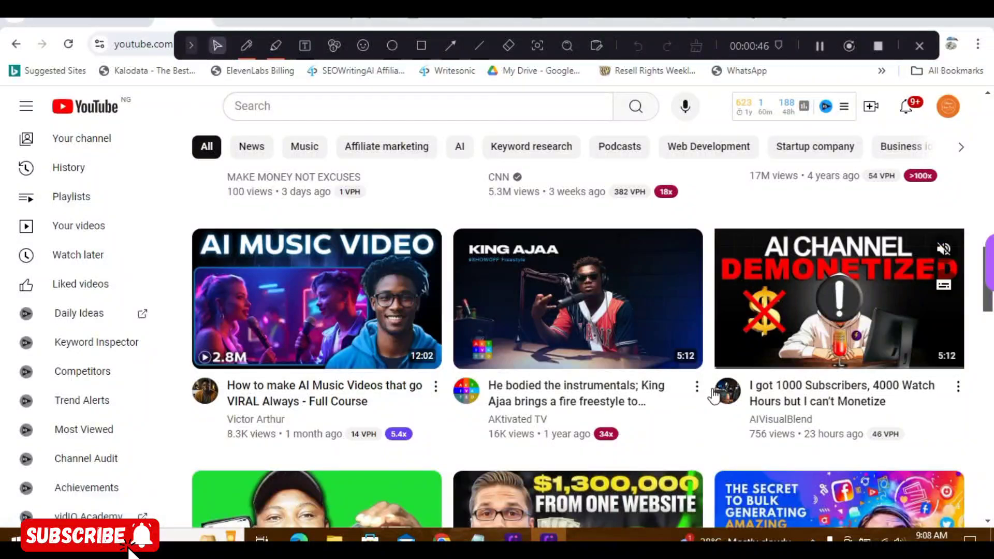
pyautogui.scroll(-4, 715, 395)
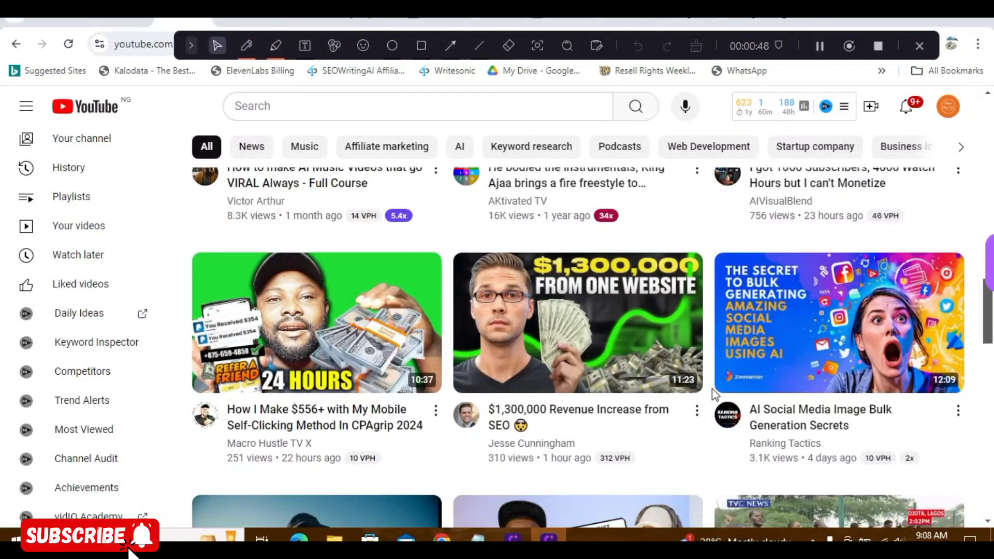
pyautogui.scroll(-5, 714, 395)
pyautogui.scroll(-4, 713, 395)
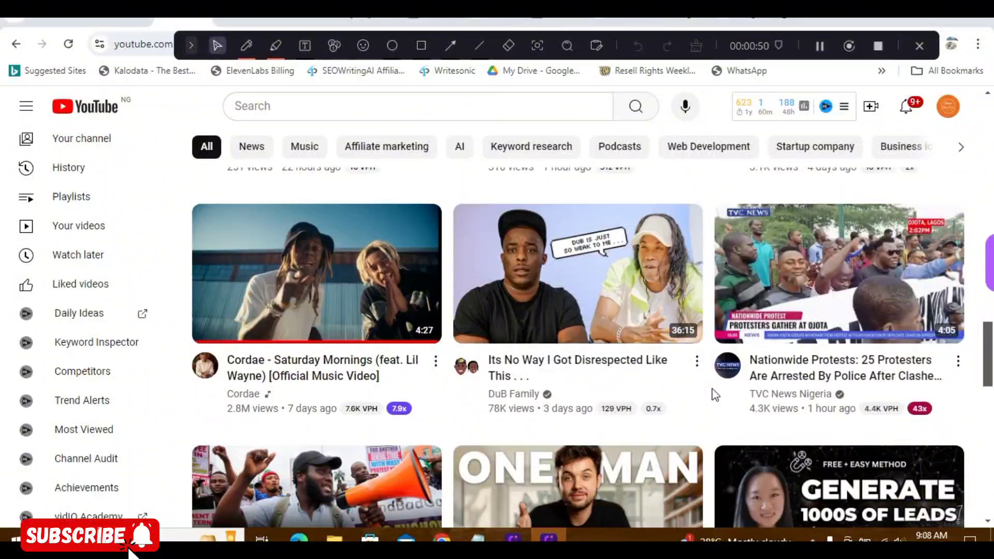
pyautogui.scroll(-4, 712, 387)
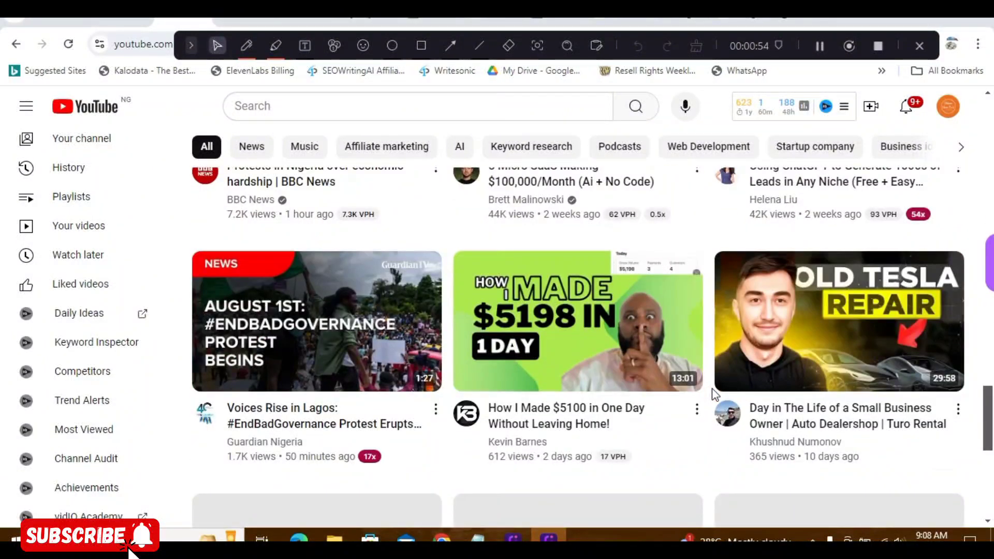
pyautogui.scroll(-1, 713, 389)
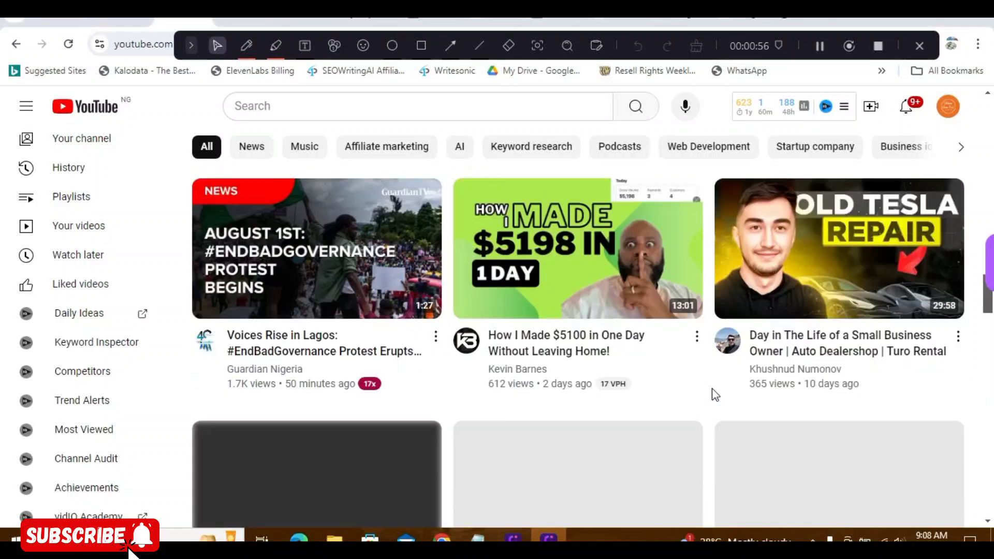
# Return to the top of the feed and switch to the ChatGPT tab
pyautogui.scroll(4, 713, 395)
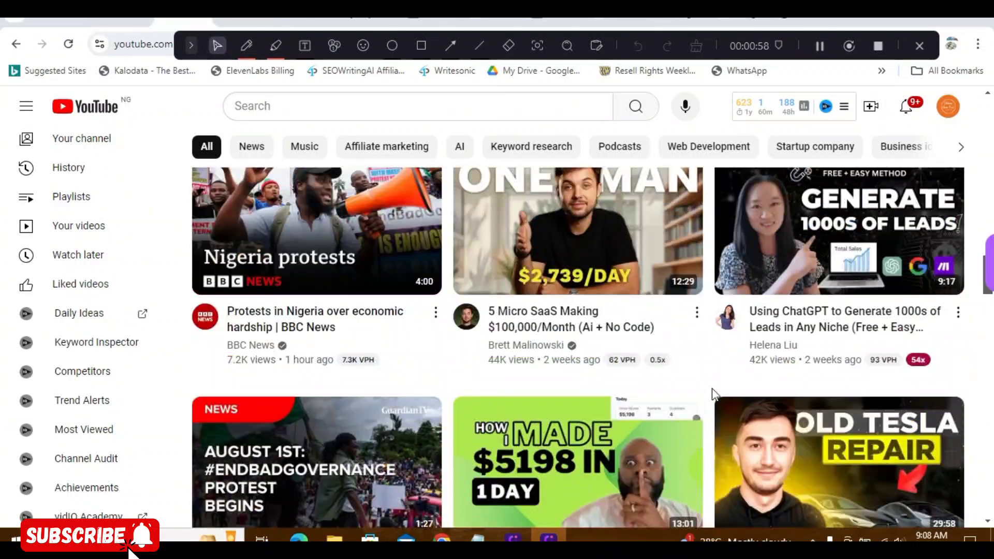
pyautogui.scroll(2, 715, 395)
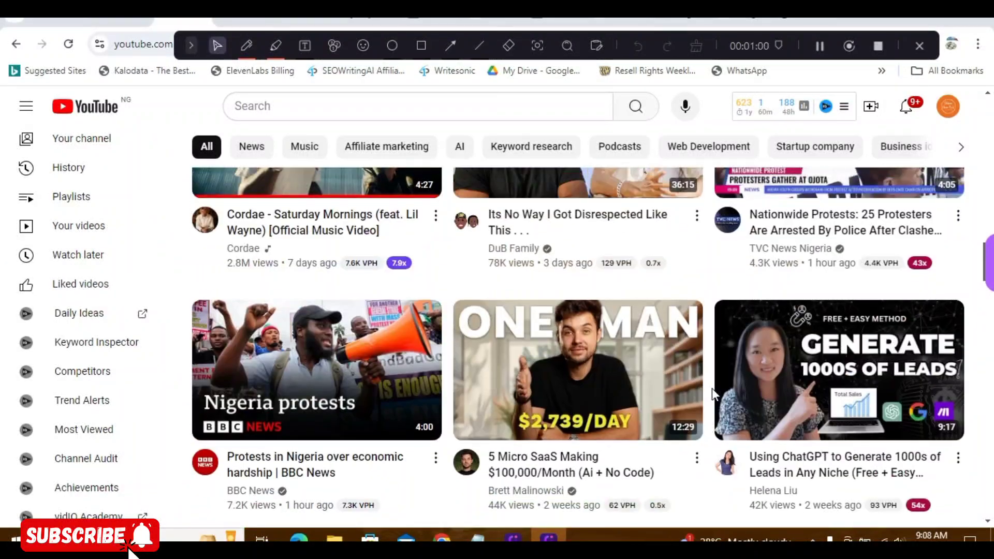
pyautogui.scroll(2, 712, 388)
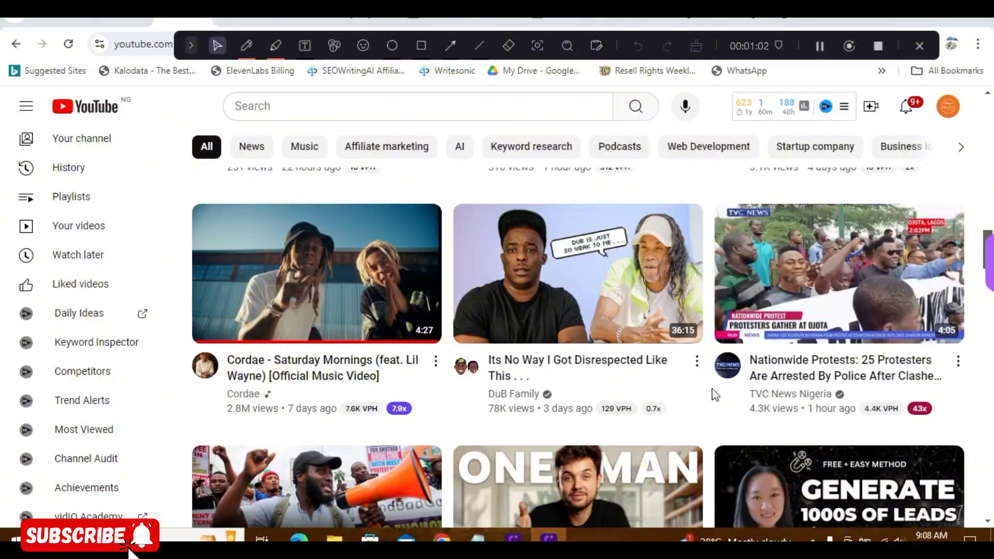
pyautogui.scroll(4, 712, 389)
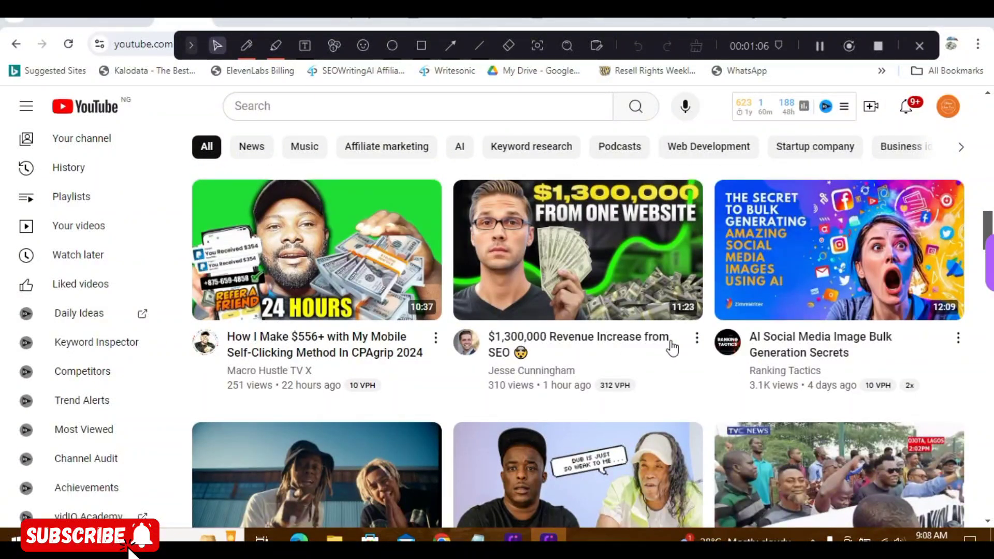
pyautogui.scroll(4, 713, 357)
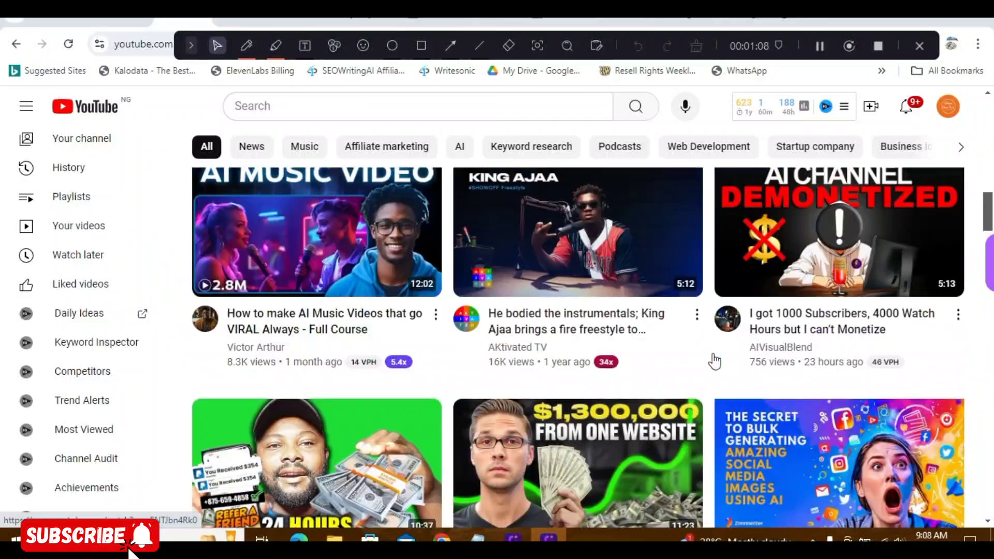
pyautogui.scroll(1, 714, 361)
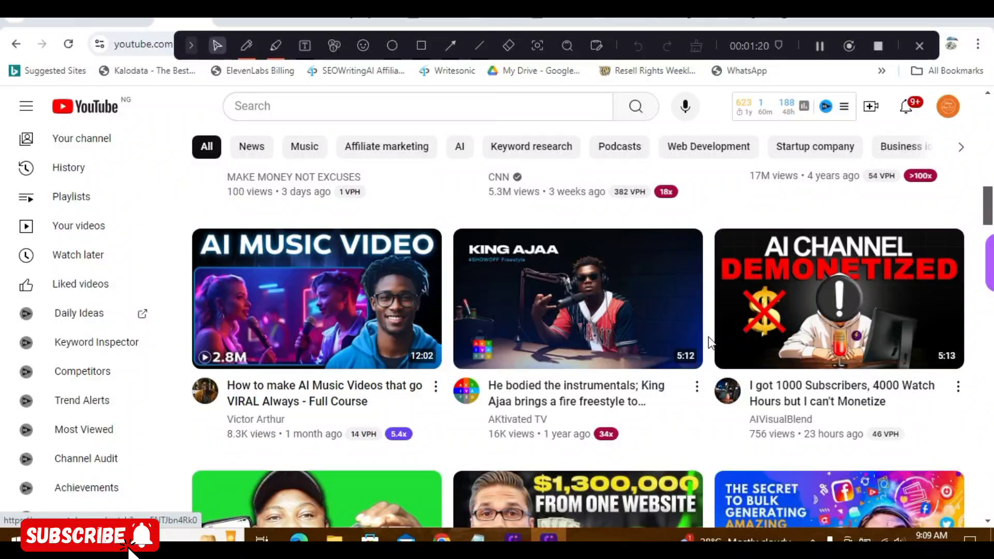
pyautogui.scroll(6, 710, 342)
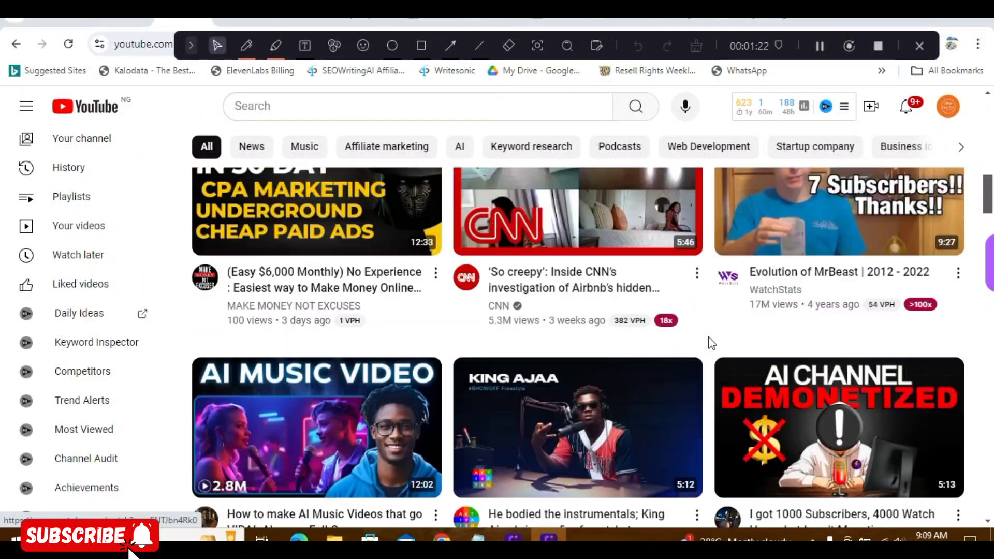
pyautogui.scroll(7, 709, 337)
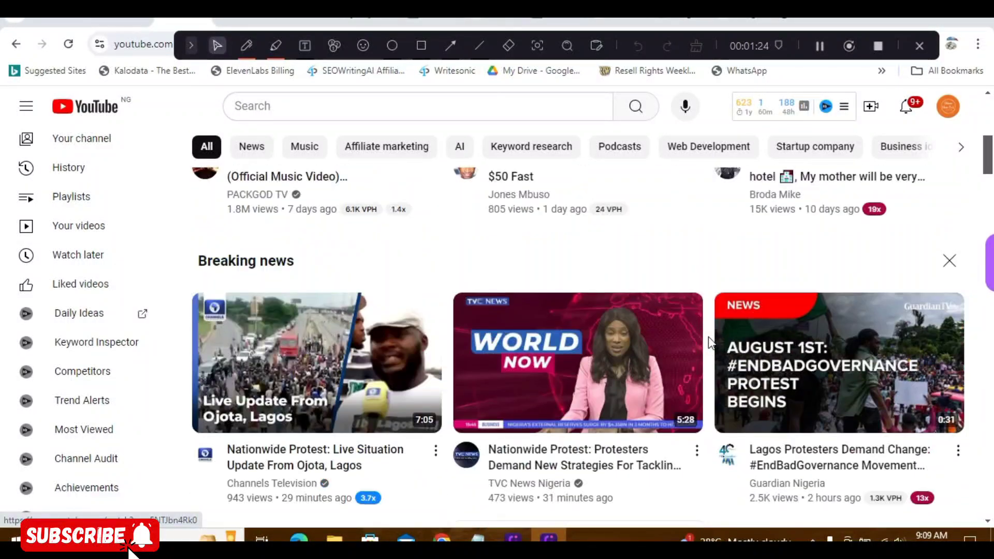
pyautogui.scroll(3, 709, 336)
pyautogui.scroll(-10, 708, 337)
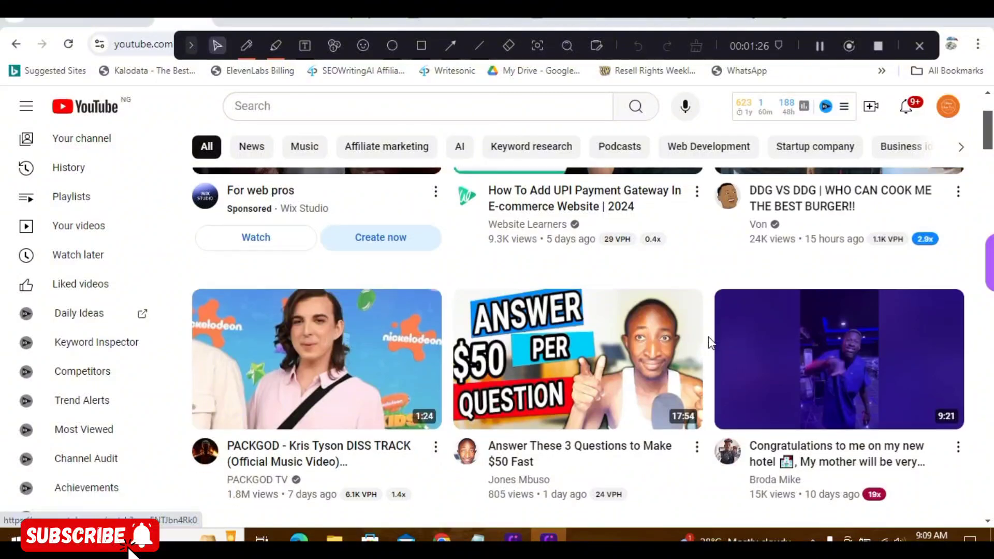
pyautogui.scroll(-4, 712, 343)
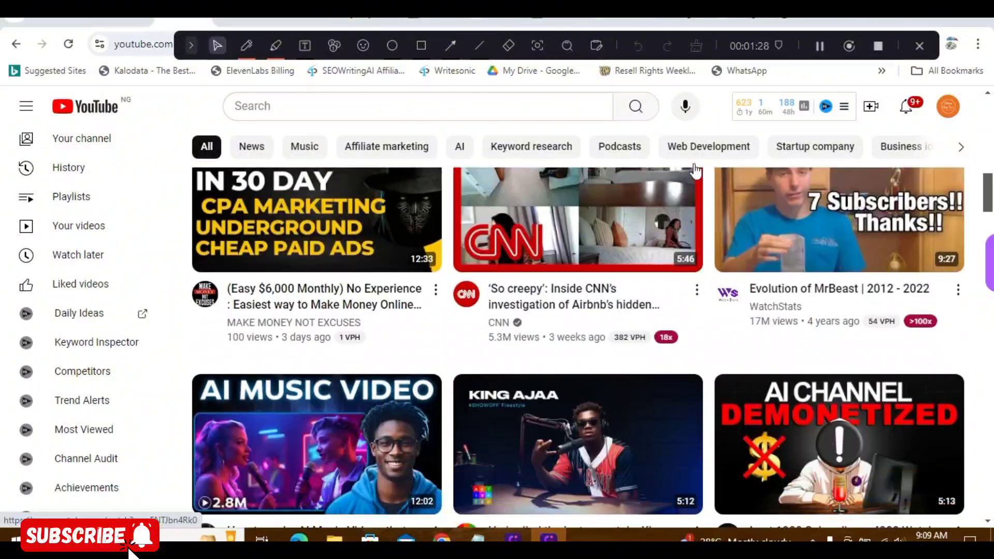
pyautogui.click(613, 17)
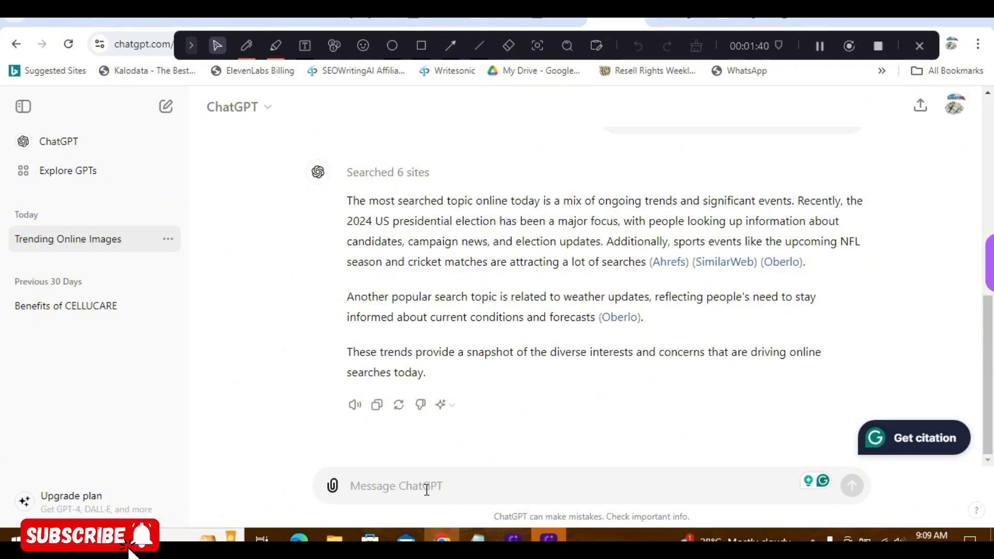
# Send ChatGPT the 10 low-competition food-niche keyword request, with 'youtuber' corrected to 'youtube'
pyautogui.write('am a youtuber in the food niche and am looking for low compectitive keywords in my niche to make video about, give me 10 low keyword that can help me rank my small youtuber channel fast.')
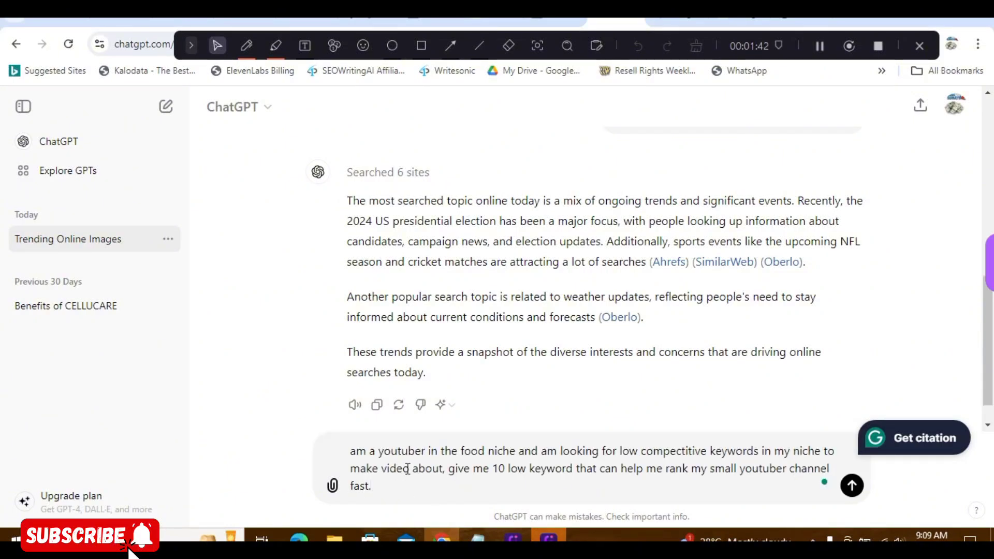
pyautogui.scroll(-1, 407, 469)
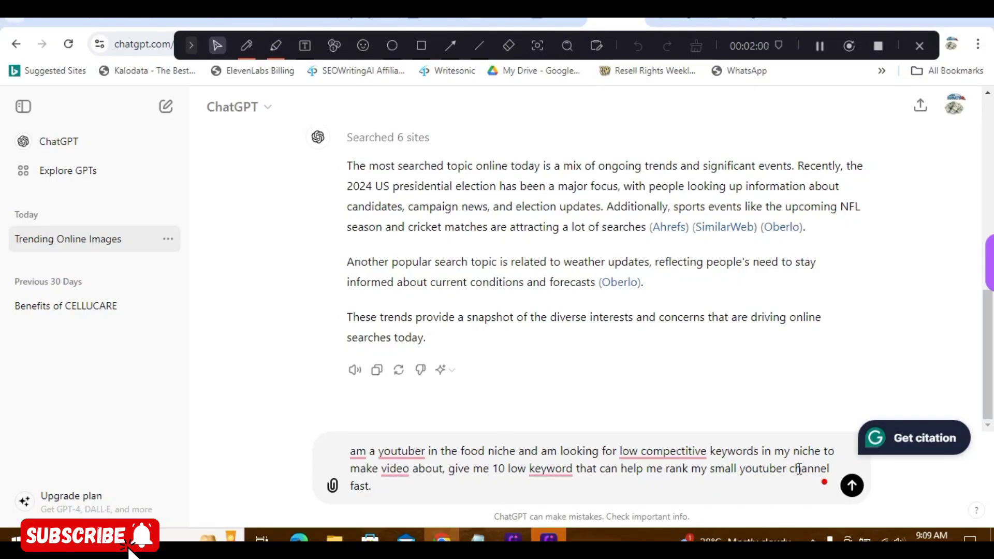
pyautogui.press('BackSpace')
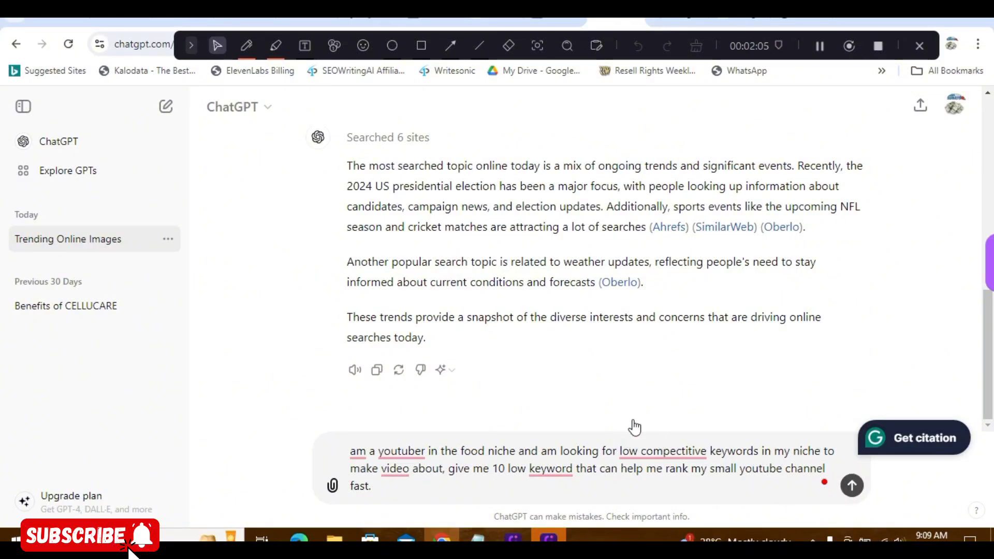
pyautogui.press('Return')
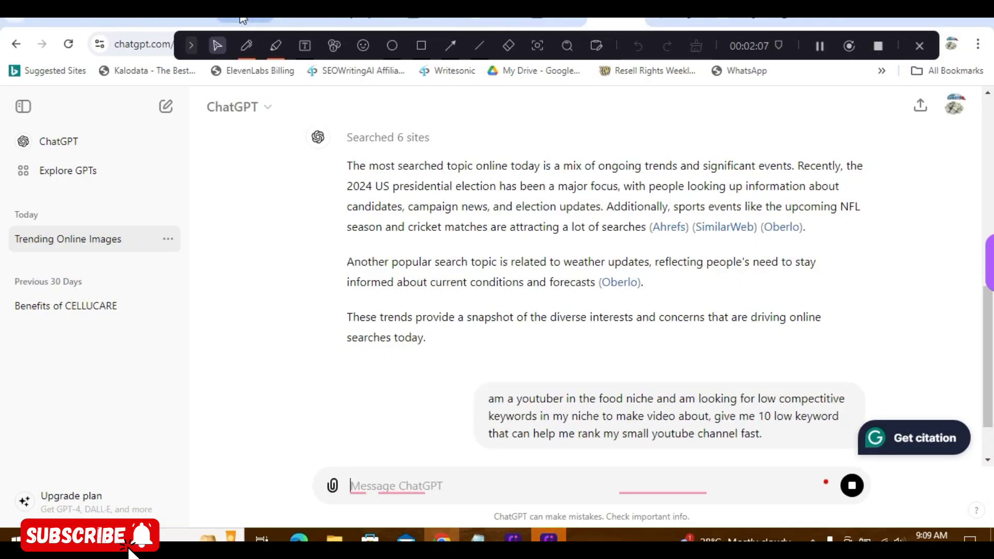
pyautogui.click(242, 19)
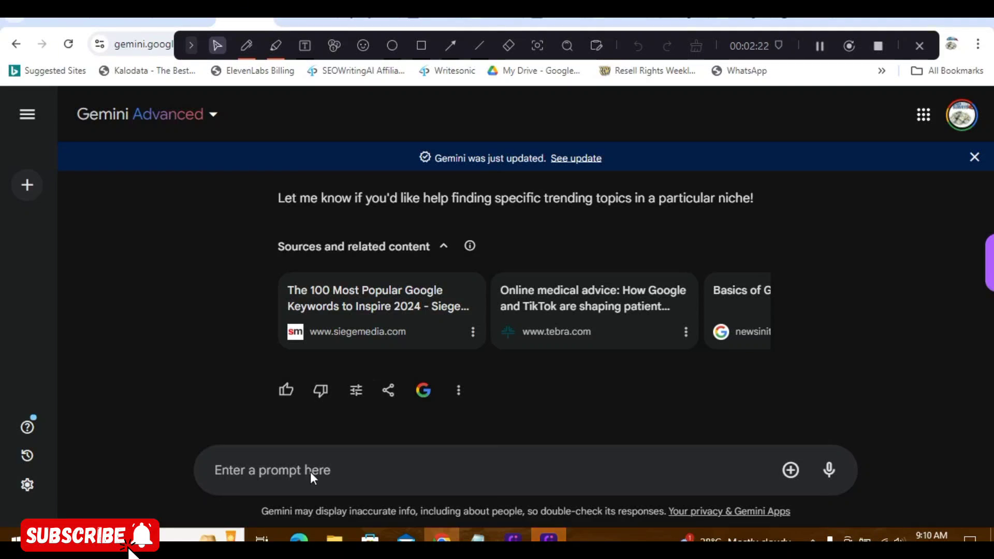
# Paste the same keyword request into Gemini, trimming 'youtuber' to 'youtube', then go to Ideogram
pyautogui.write('am a youtuber in the food niche and am looking for low compective keywords in my niche to make video about, give me 10 low keyword that can help me rank my small youtuber channel fast.')
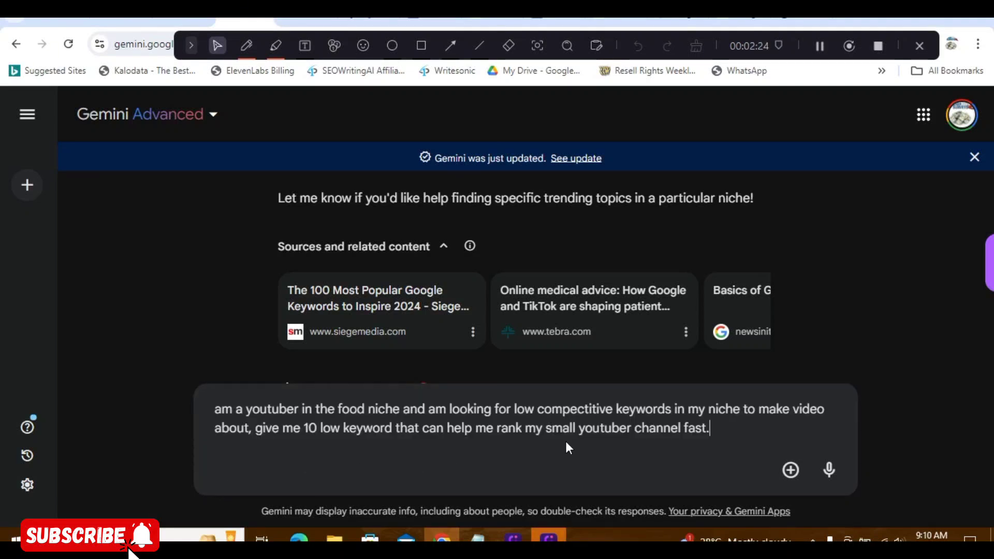
pyautogui.click(634, 430)
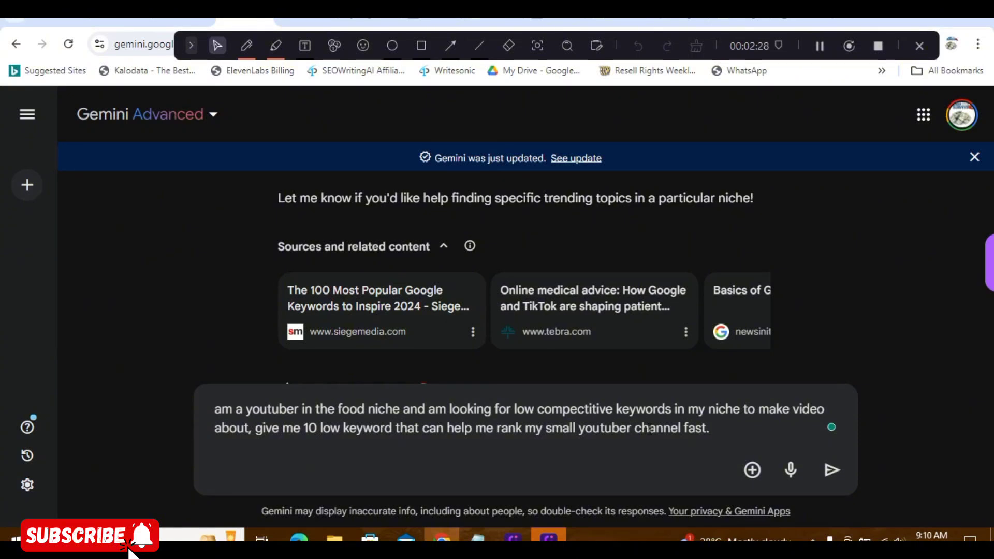
pyautogui.press('BackSpace')
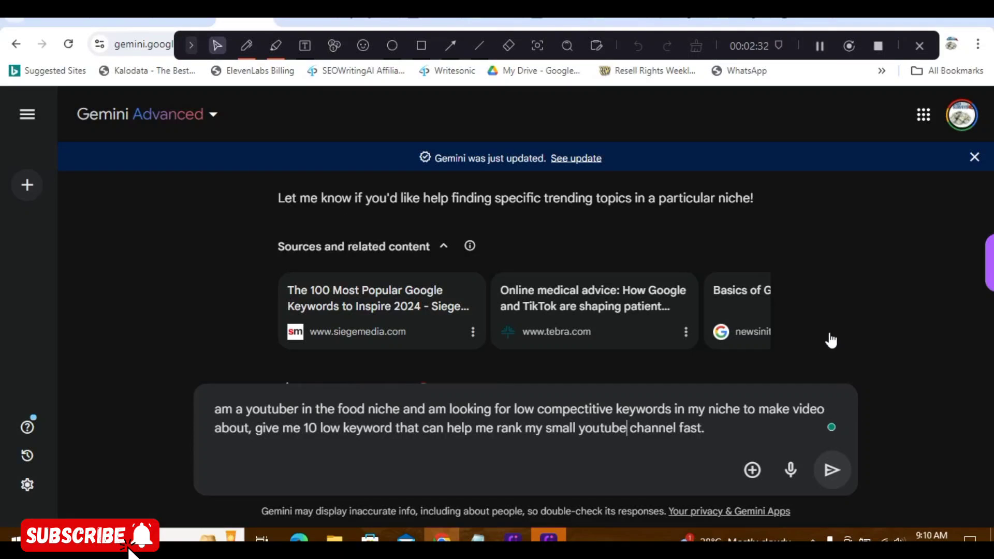
pyautogui.click(745, 17)
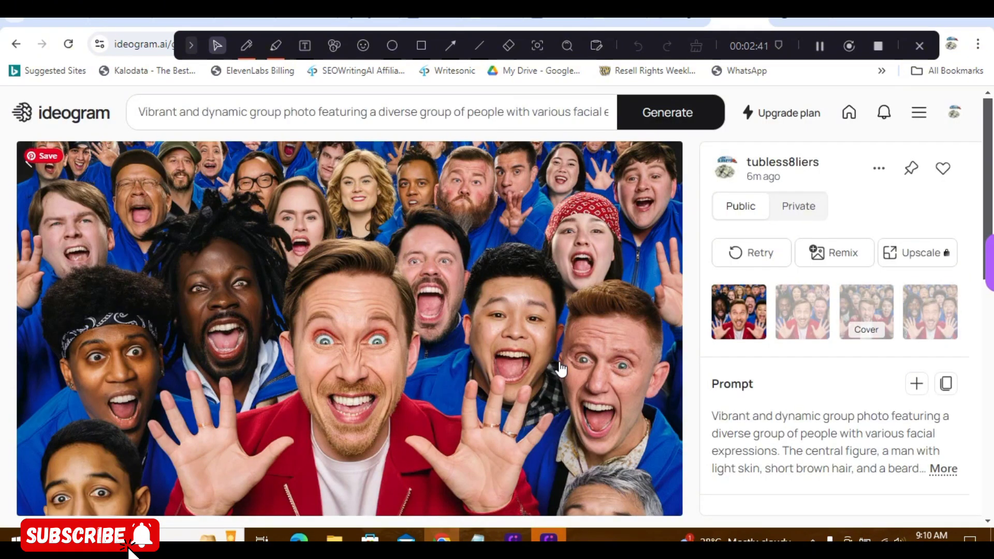
# Go back to the ChatGPT conversation where the keyword request returned an error
pyautogui.click(628, 21)
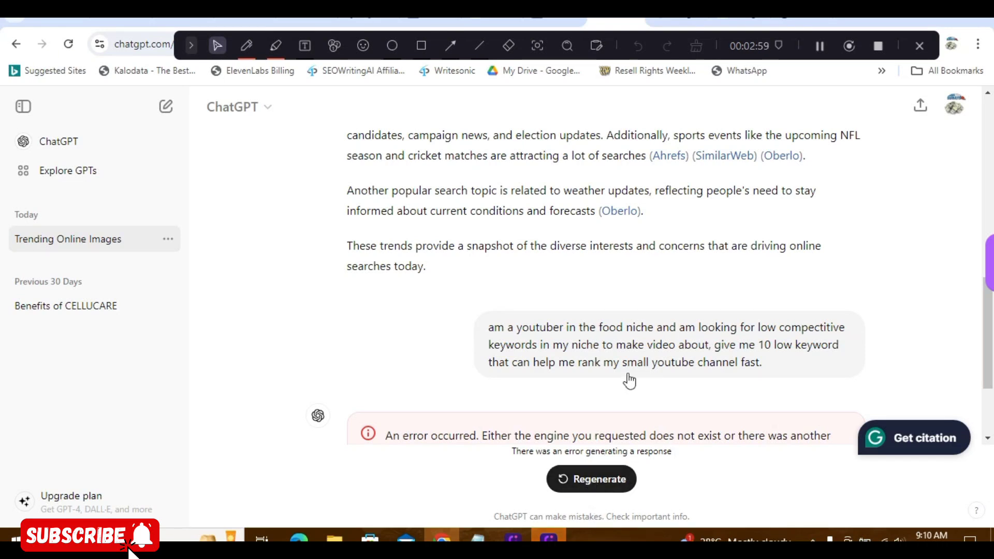
# Regenerate the failed ChatGPT reply to get ten low-competition food keywords
pyautogui.click(820, 47)
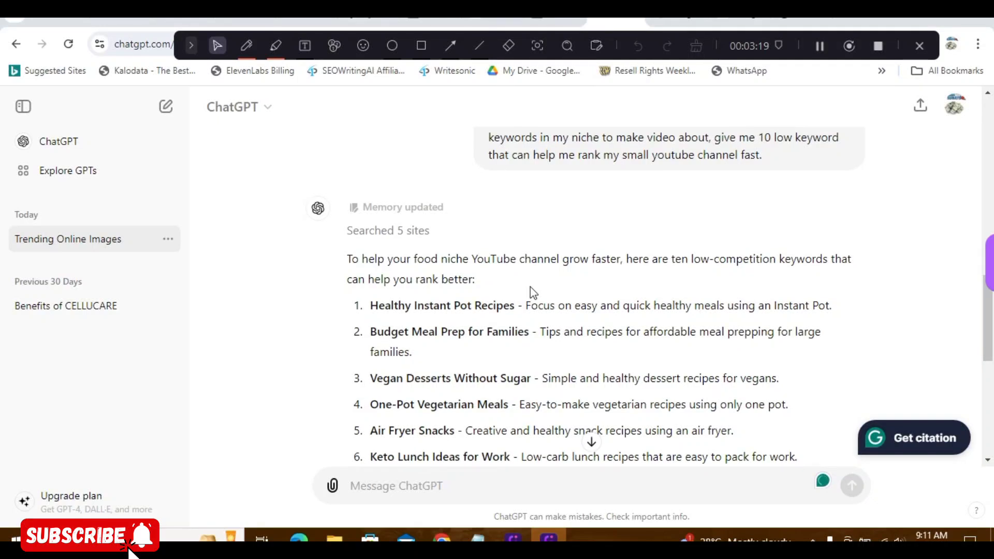
pyautogui.scroll(-1, 445, 264)
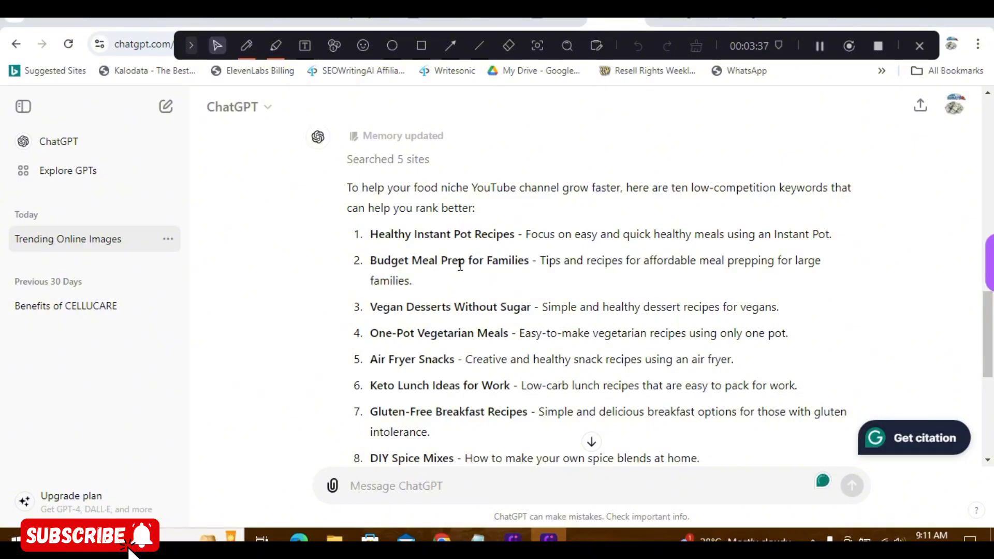
pyautogui.scroll(-3, 393, 253)
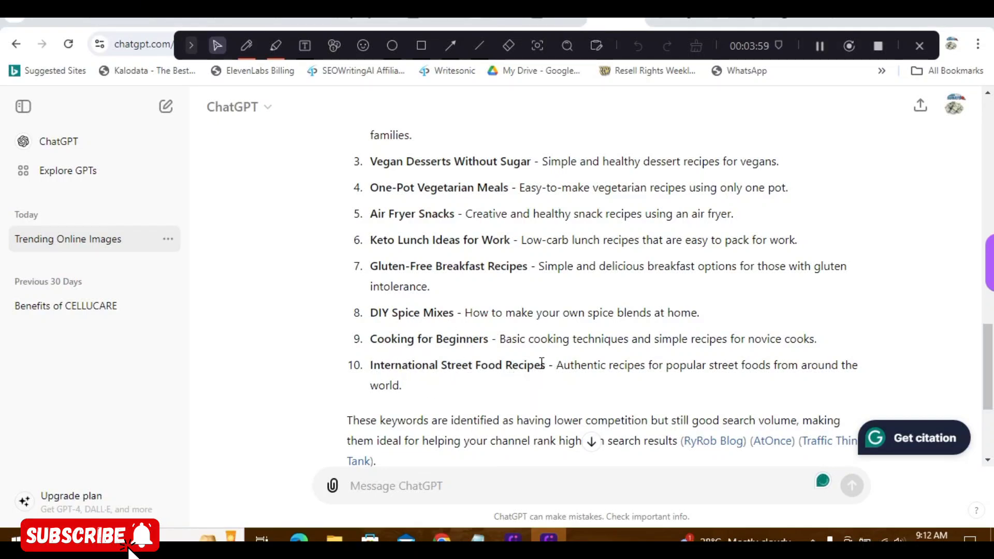
# Highlight 'International Street Food Recipes' in ChatGPT, then view Gemini's Nigerian food keyword list
pyautogui.moveTo(549, 366); pyautogui.dragTo(369, 367)
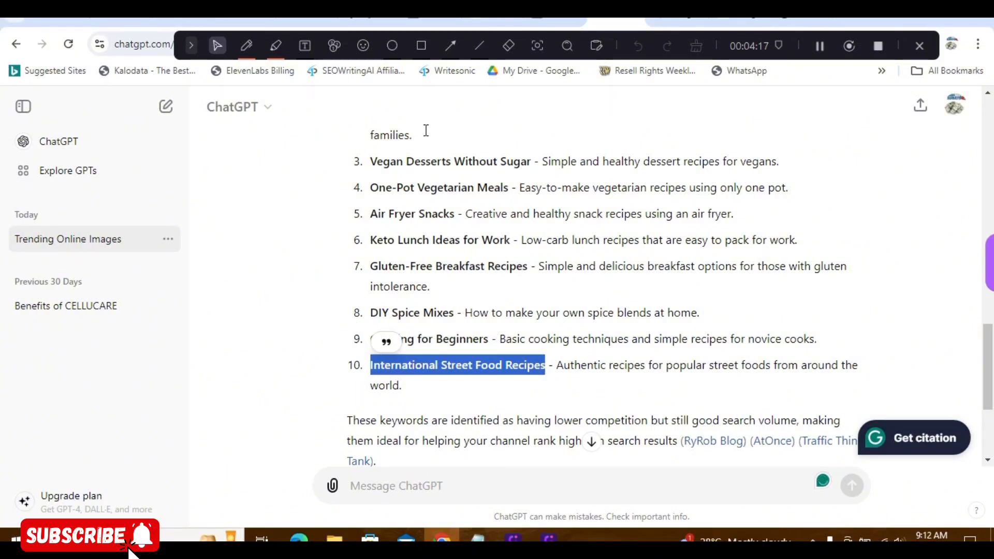
pyautogui.click(246, 17)
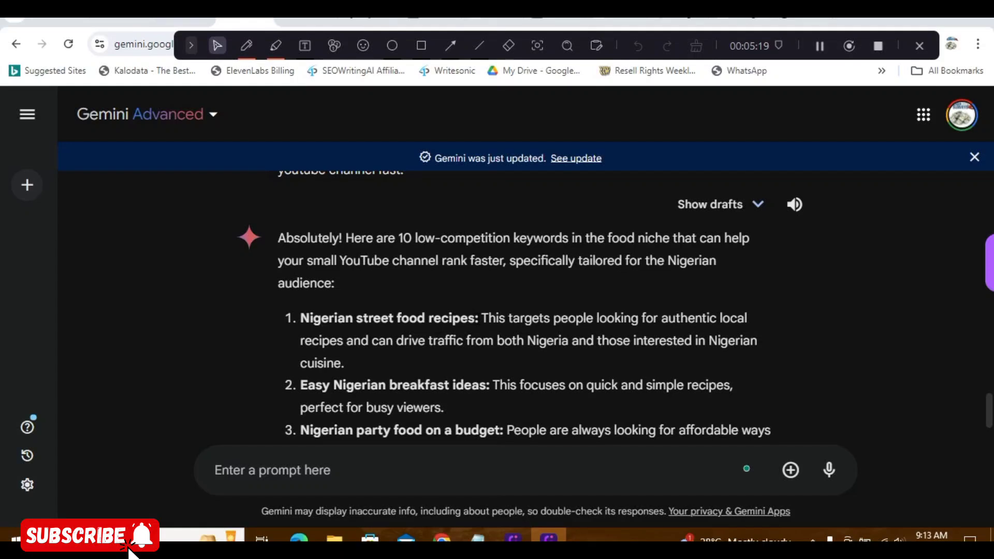
# Copy the keyword 'Nigerian street food recipes' from Gemini and go to YouTube
pyautogui.moveTo(476, 318); pyautogui.dragTo(300, 318)
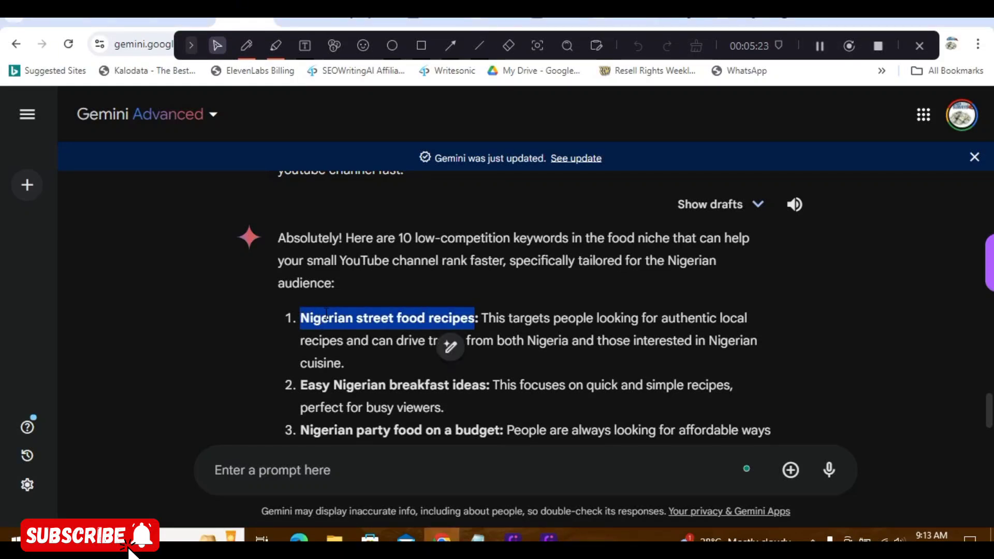
pyautogui.rightClick(326, 319)
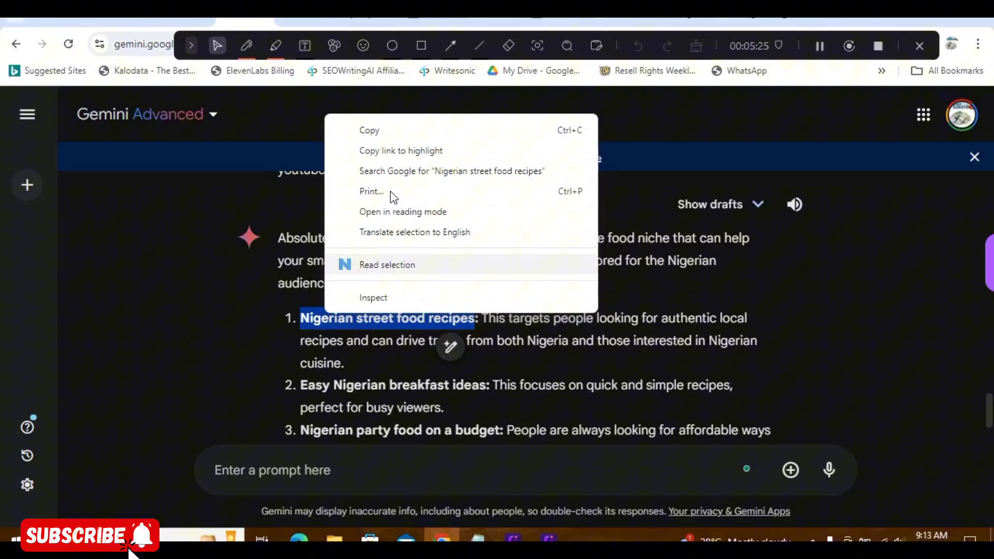
pyautogui.click(378, 134)
pyautogui.click(311, 21)
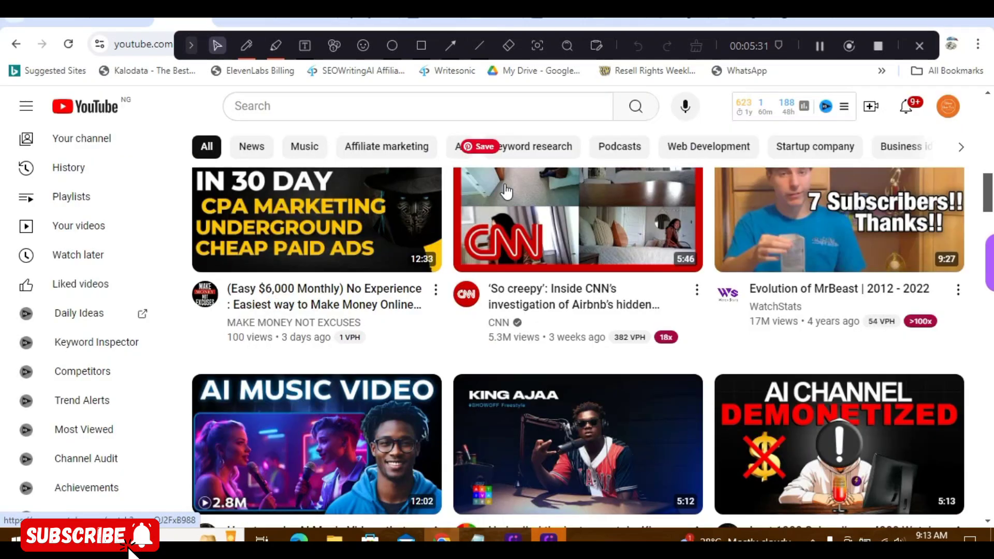
# Search YouTube for the pasted keyword 'Nigerian street food recipes'
pyautogui.click(316, 110)
pyautogui.hotkey('ctrl', 'v')
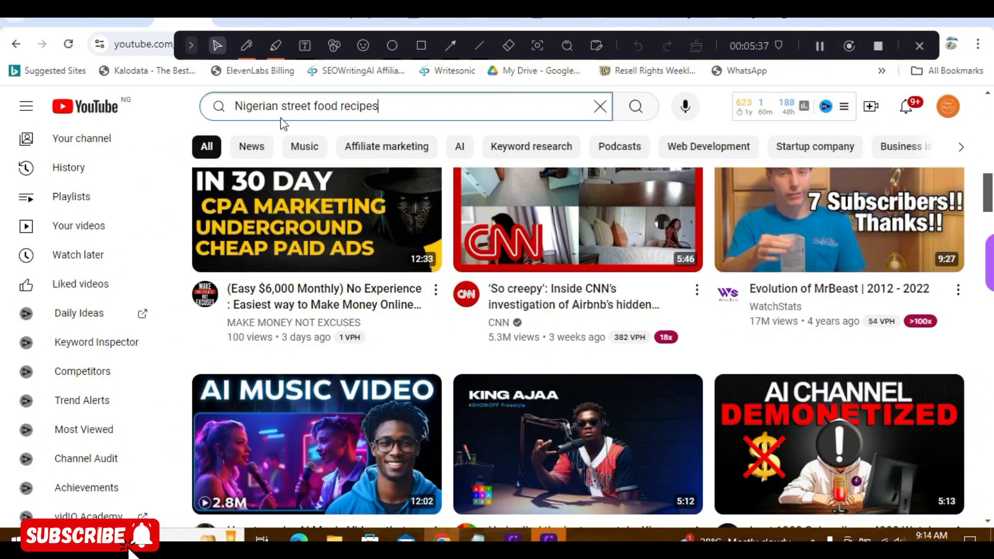
pyautogui.press('Return')
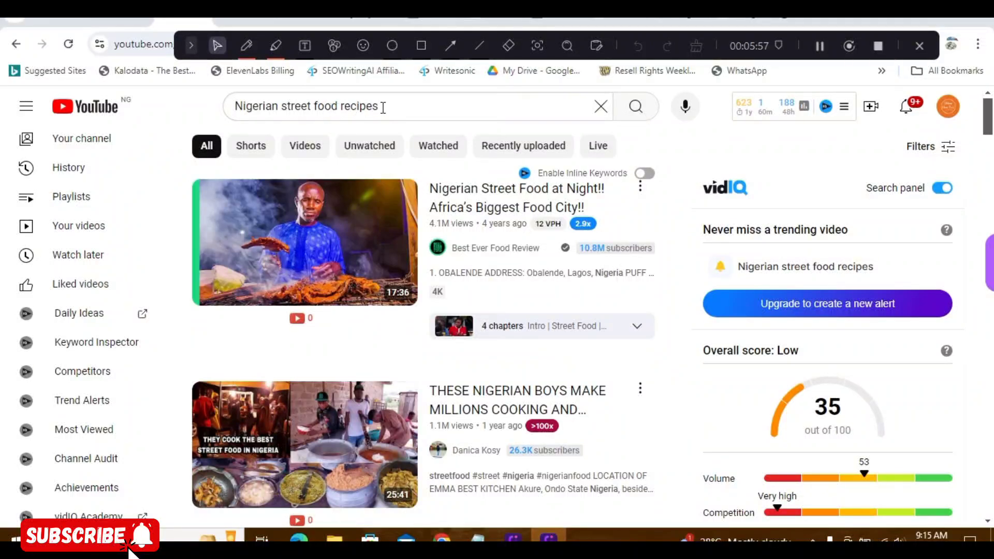
pyautogui.scroll(-2, 748, 372)
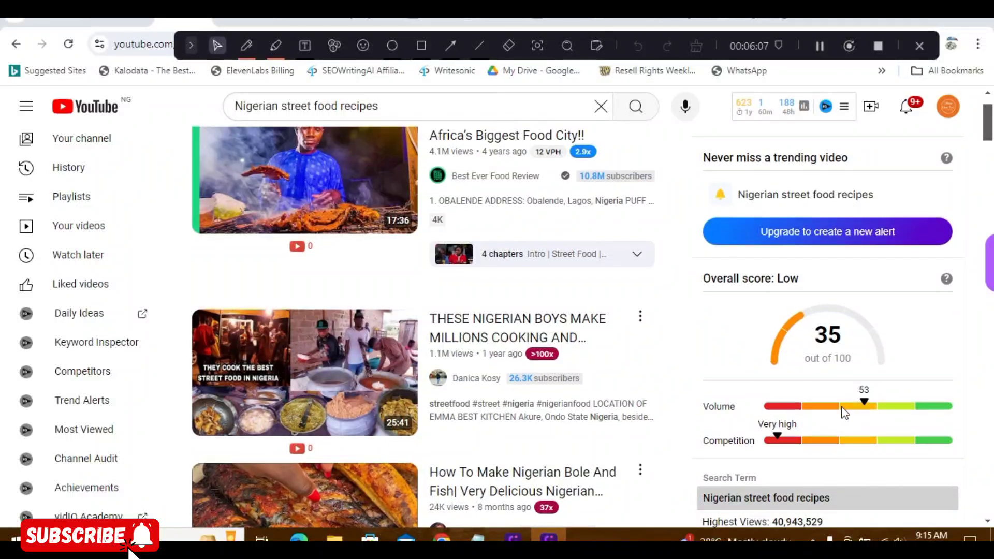
pyautogui.scroll(2, 847, 405)
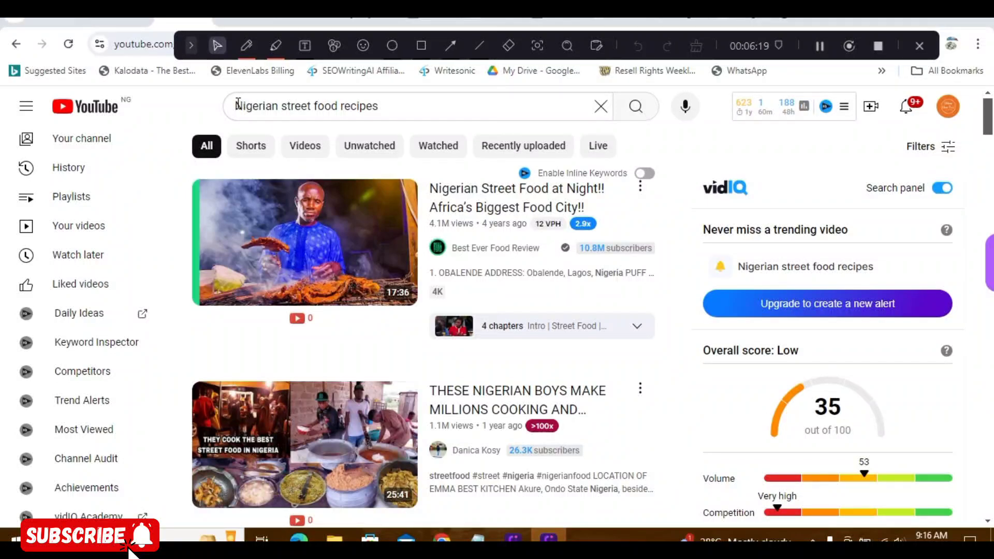
pyautogui.tripleClick(412, 109)
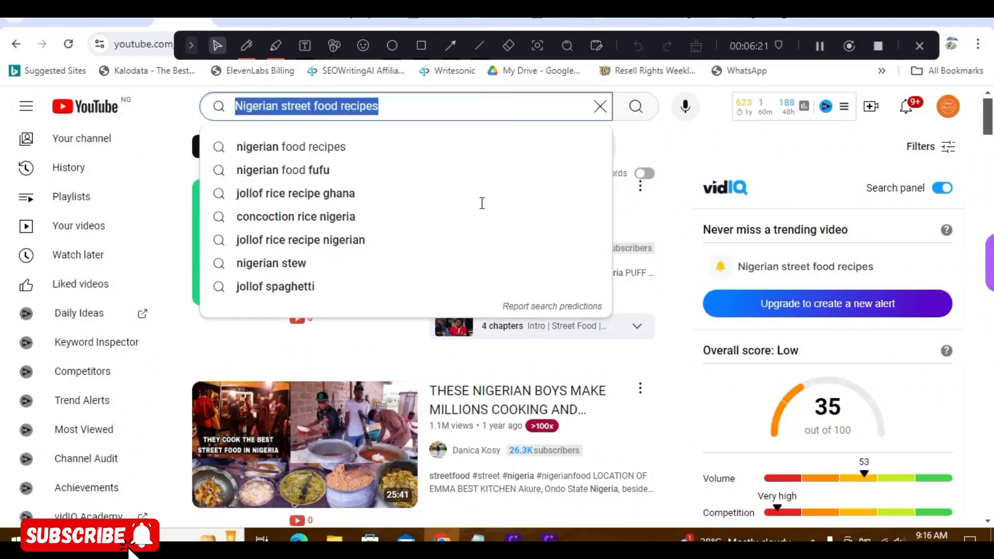
pyautogui.press('Escape')
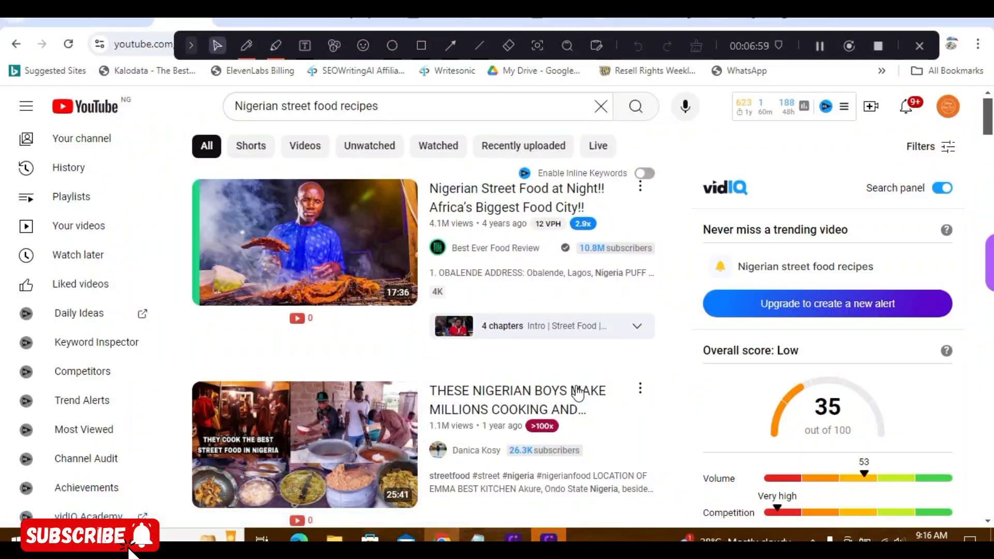
# Scroll through the Nigerian street food recipes results and vidIQ statistics
pyautogui.scroll(-1, 579, 394)
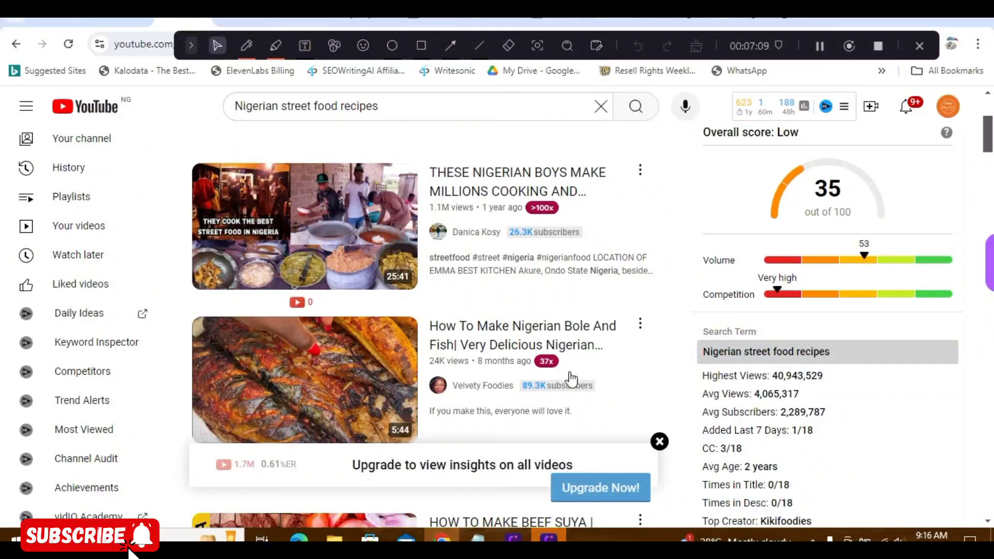
pyautogui.scroll(-4, 571, 380)
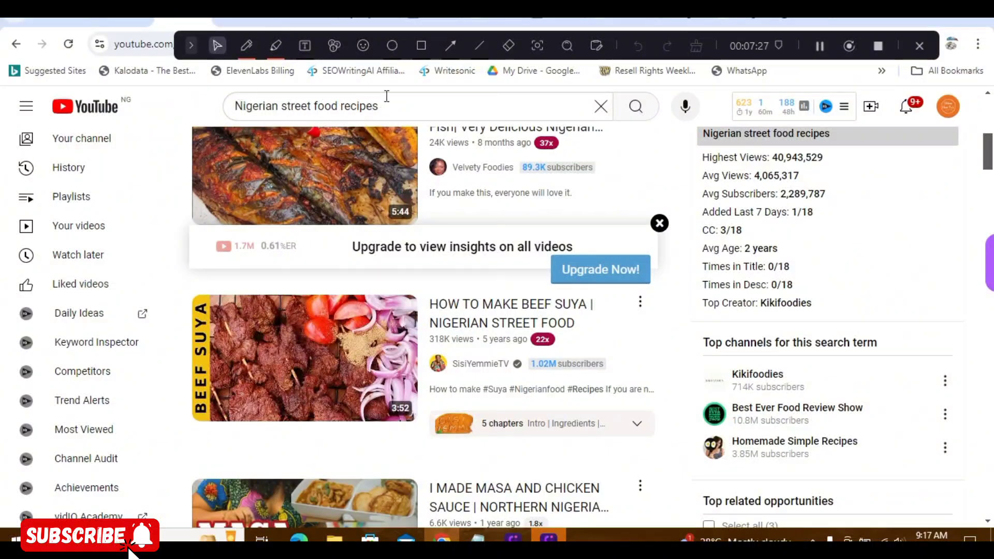
pyautogui.scroll(-3, 580, 340)
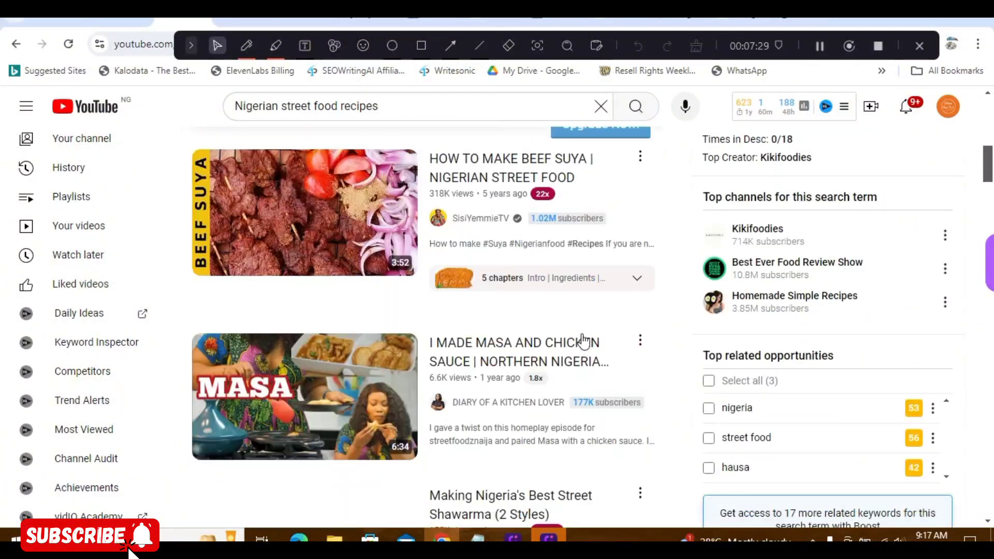
pyautogui.scroll(-3, 621, 358)
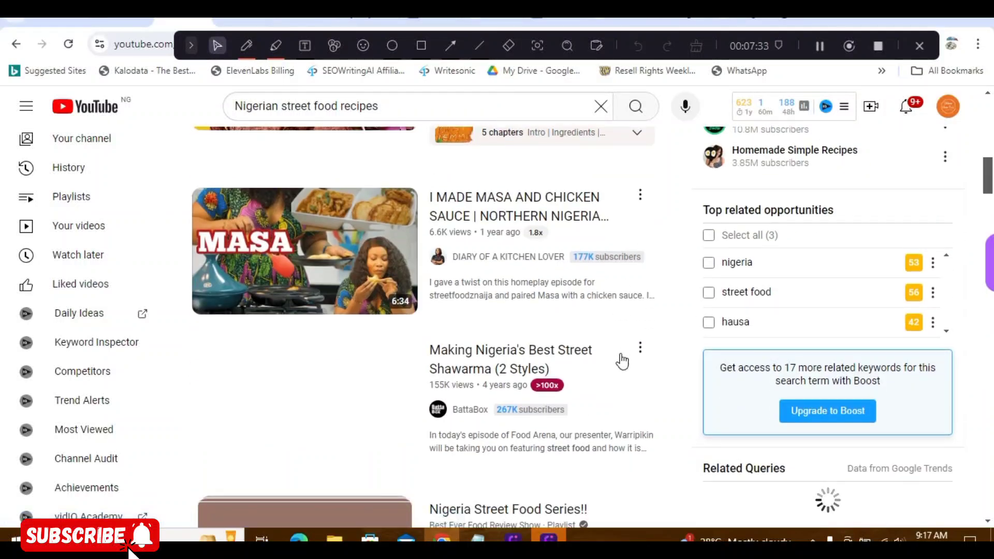
pyautogui.scroll(-3, 622, 361)
pyautogui.scroll(-1, 622, 361)
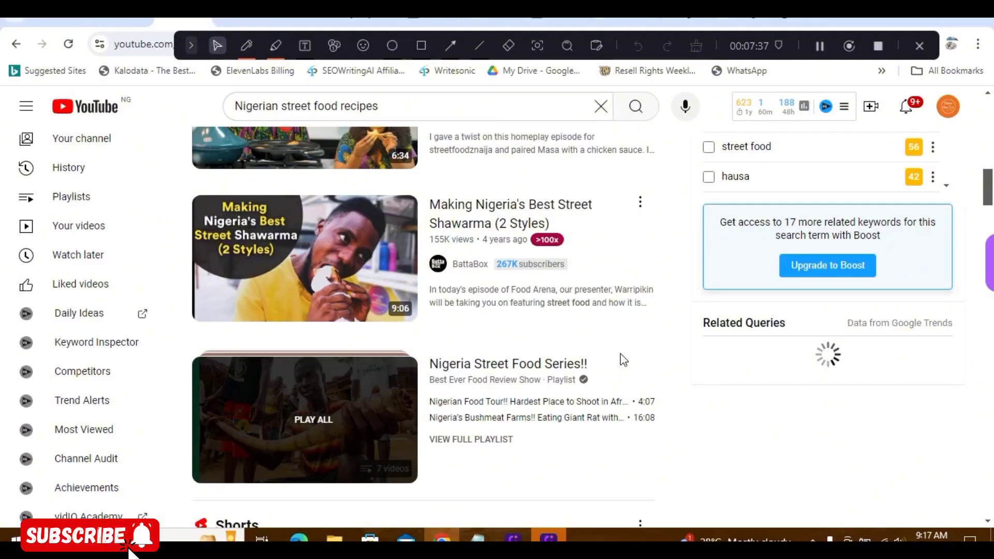
pyautogui.scroll(-4, 621, 357)
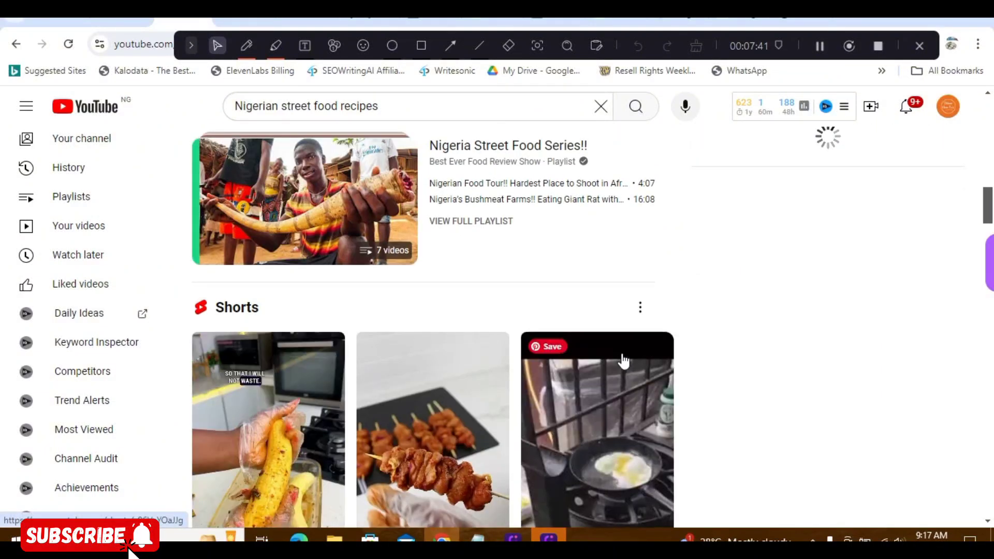
pyautogui.scroll(1, 623, 361)
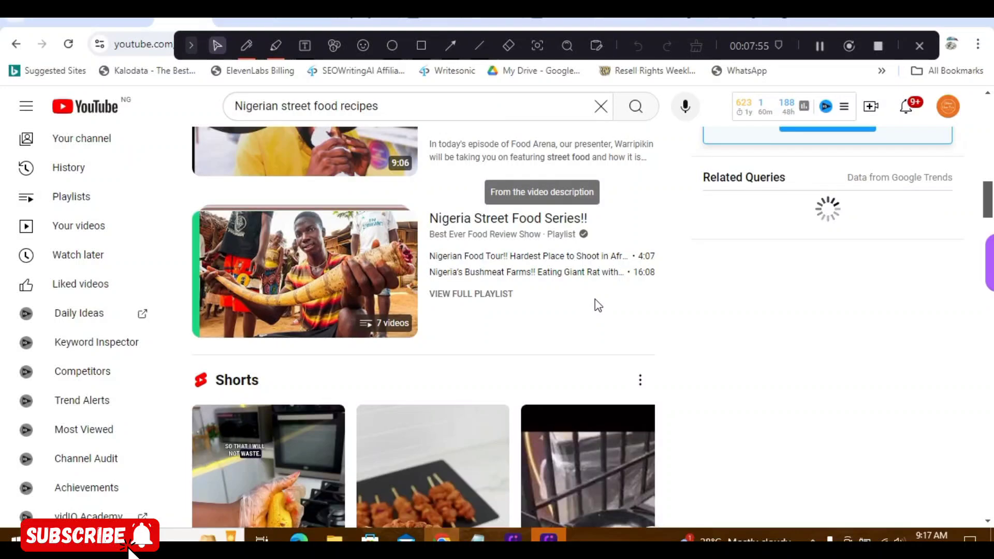
# Scroll back to the top of the results and return to Gemini's keyword list
pyautogui.scroll(-8, 596, 313)
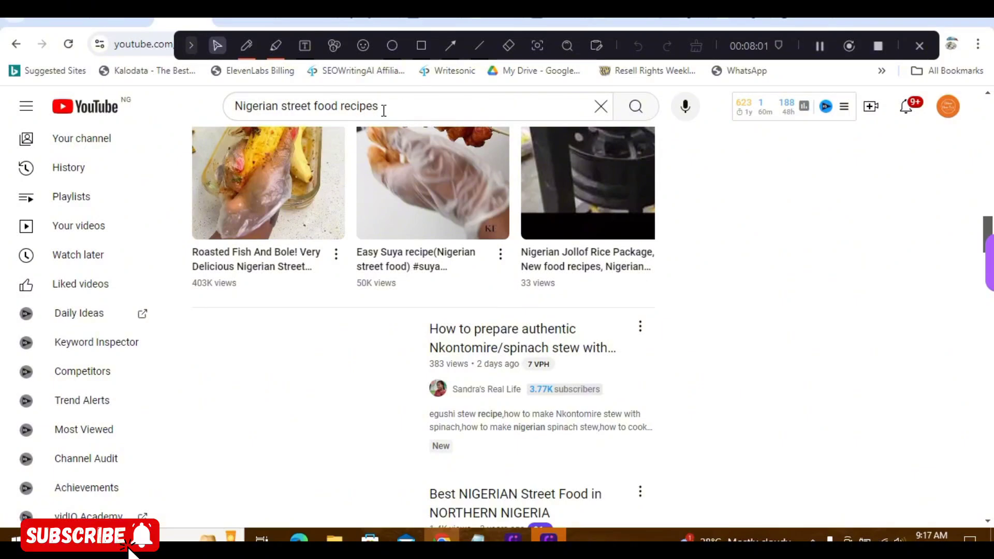
pyautogui.scroll(-1, 622, 399)
pyautogui.scroll(3, 622, 397)
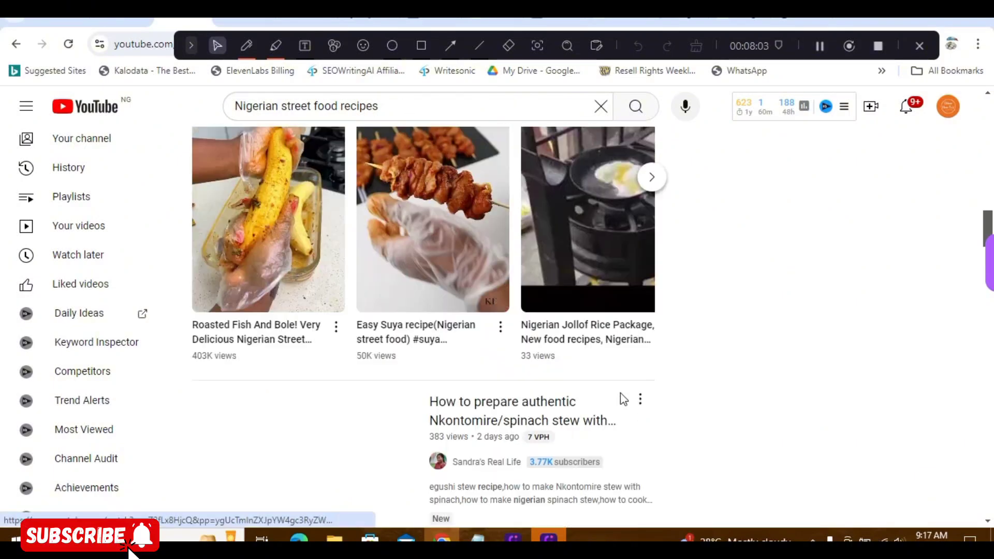
pyautogui.scroll(3, 532, 319)
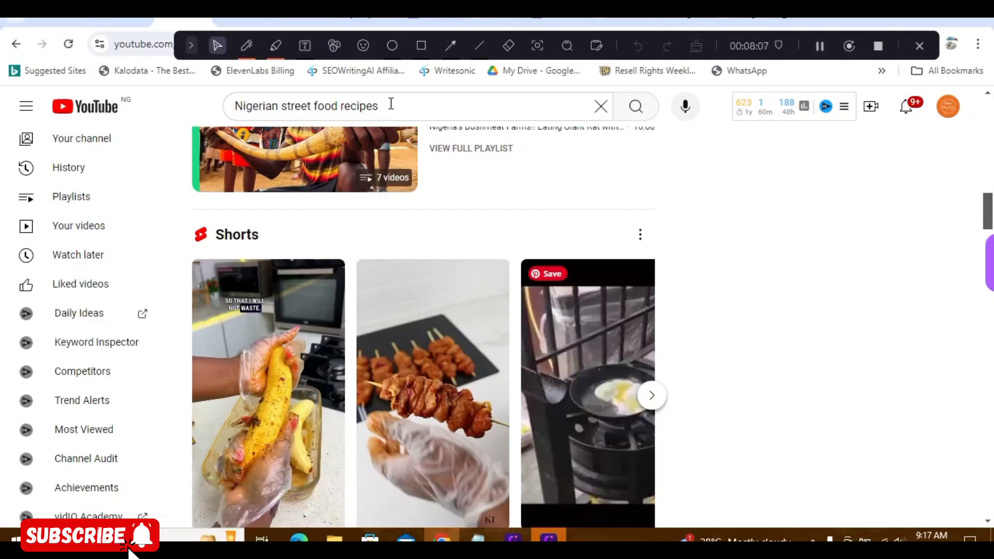
pyautogui.scroll(8, 515, 209)
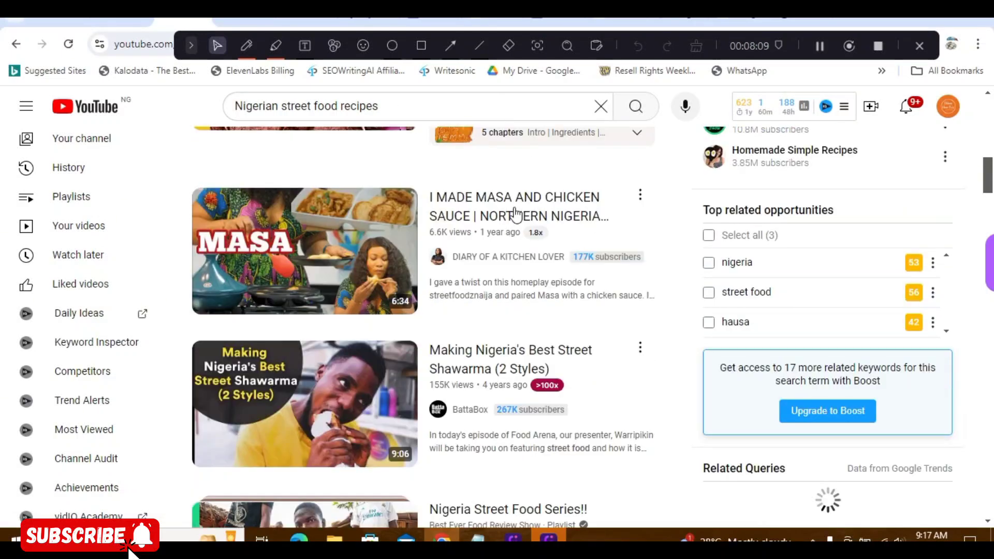
pyautogui.scroll(6, 516, 214)
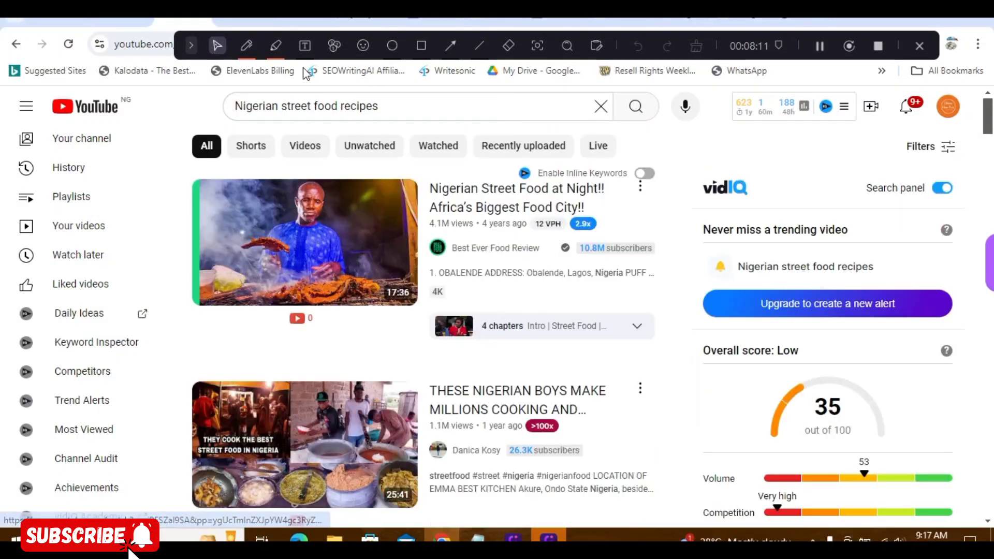
pyautogui.click(243, 18)
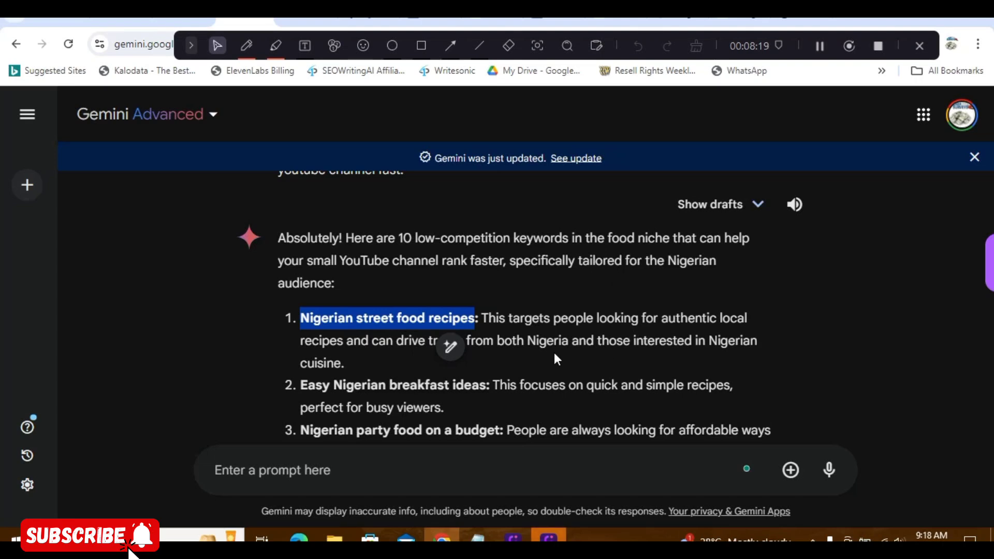
# Select the third Gemini keyword, 'Nigerian party food on a budget', and return to YouTube
pyautogui.scroll(-2, 555, 355)
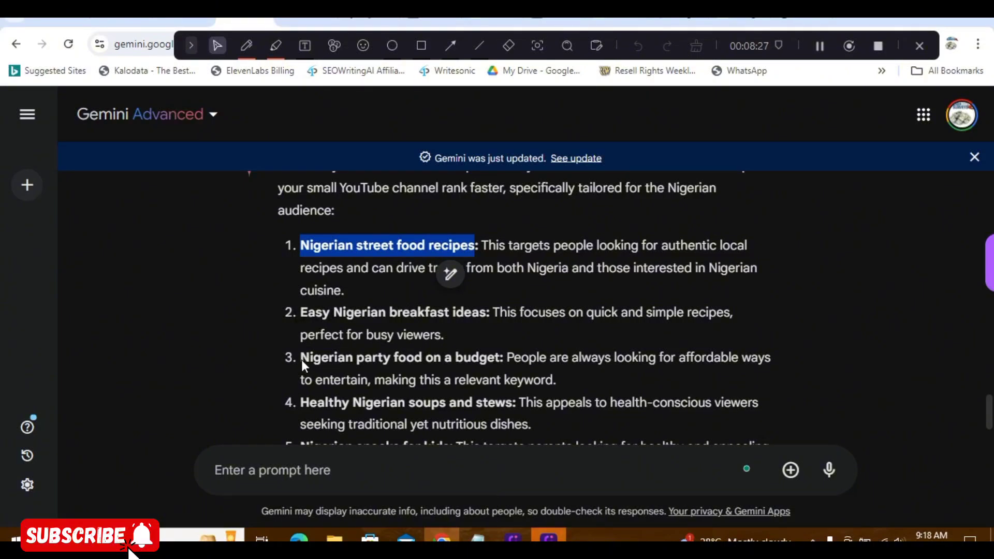
pyautogui.moveTo(398, 312); pyautogui.dragTo(486, 312)
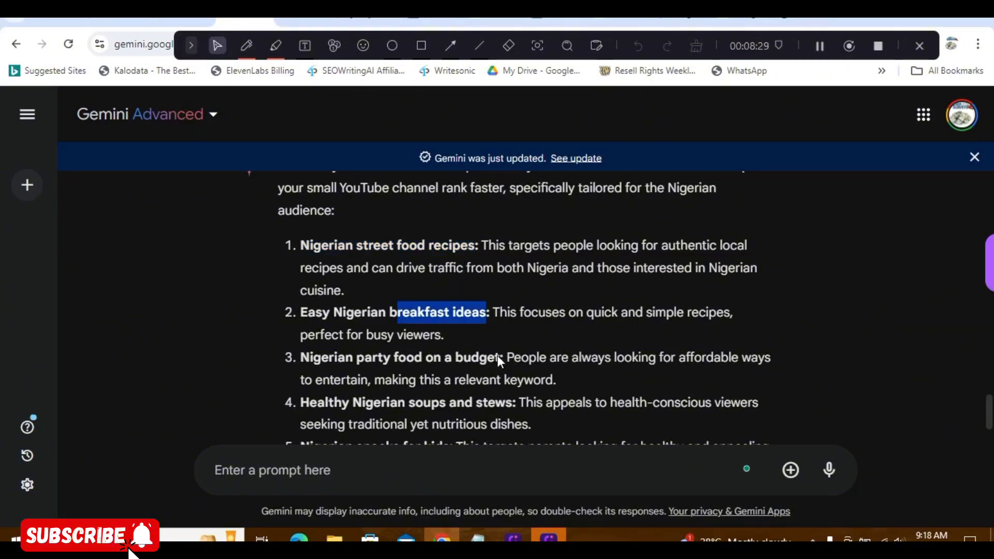
pyautogui.moveTo(300, 357); pyautogui.dragTo(500, 358)
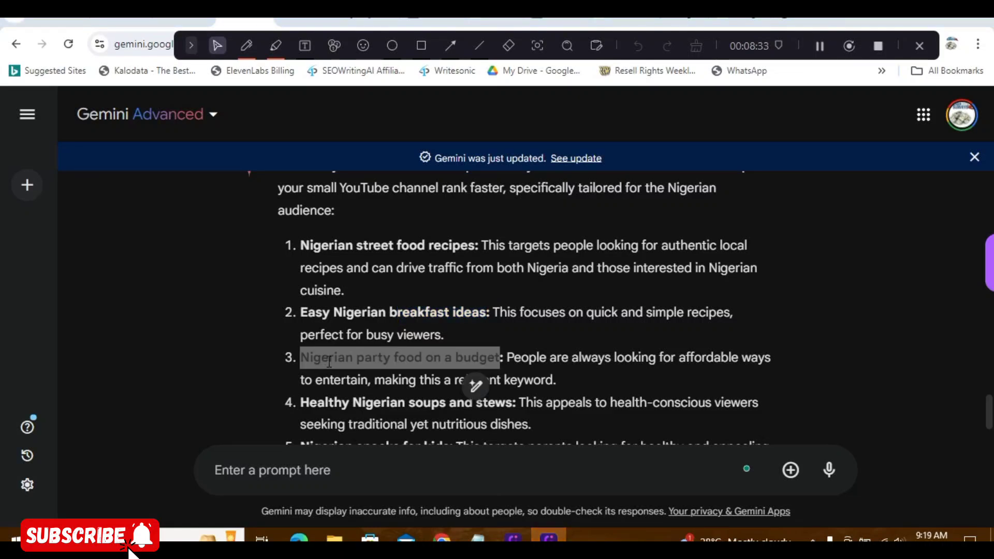
pyautogui.click(438, 357)
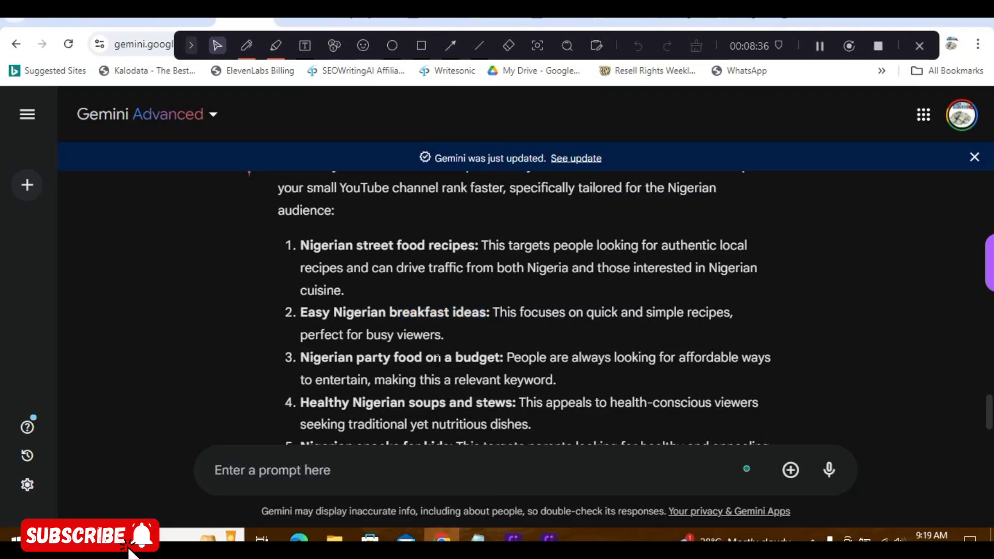
pyautogui.click(183, 21)
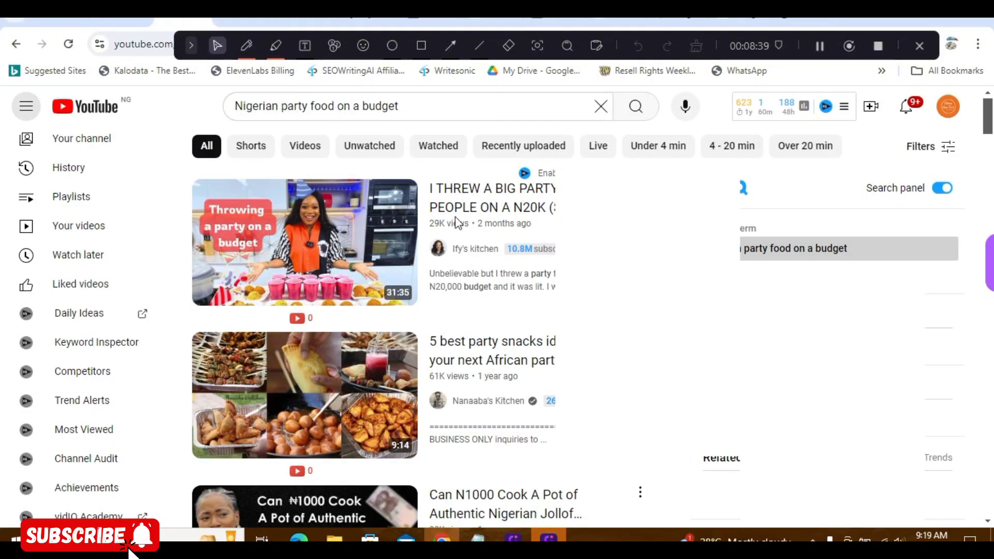